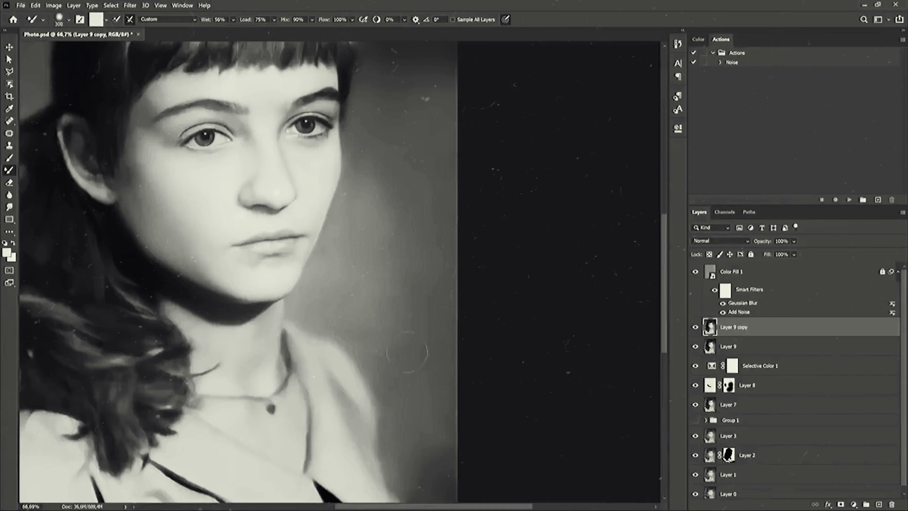
pyautogui.scroll(-2, 416, 203)
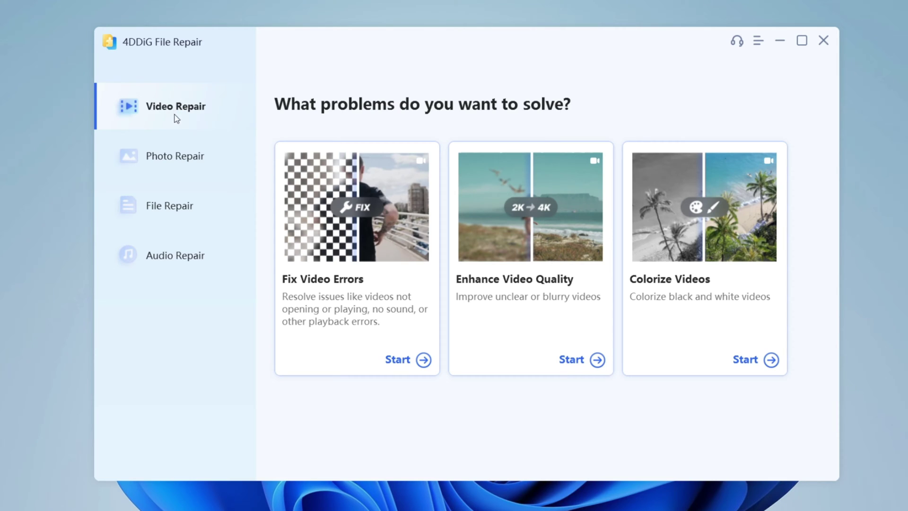
# - Switch 4DDiG File Repair from video repair to the Photo Repair tools
pyautogui.click(179, 153)
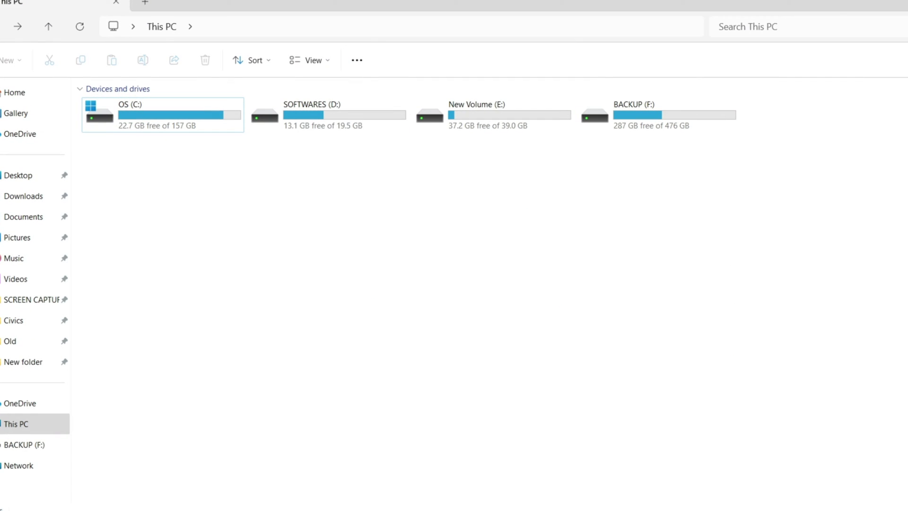
# - Show the five old black-and-white jpgs in the Old folder under Pictures
pyautogui.click(17, 236)
pyautogui.doubleClick(116, 114)
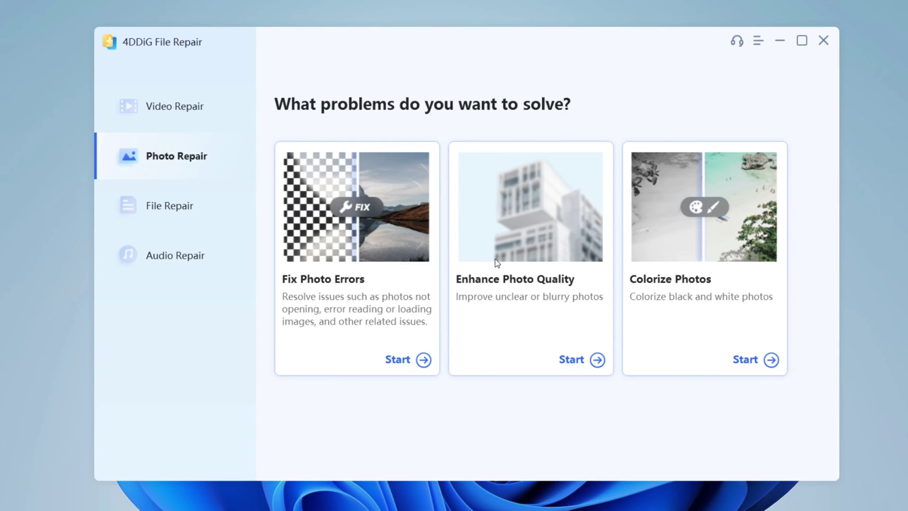
# - Import all five old photos into Enhance Photo Quality as pending items
pyautogui.click(495, 255)
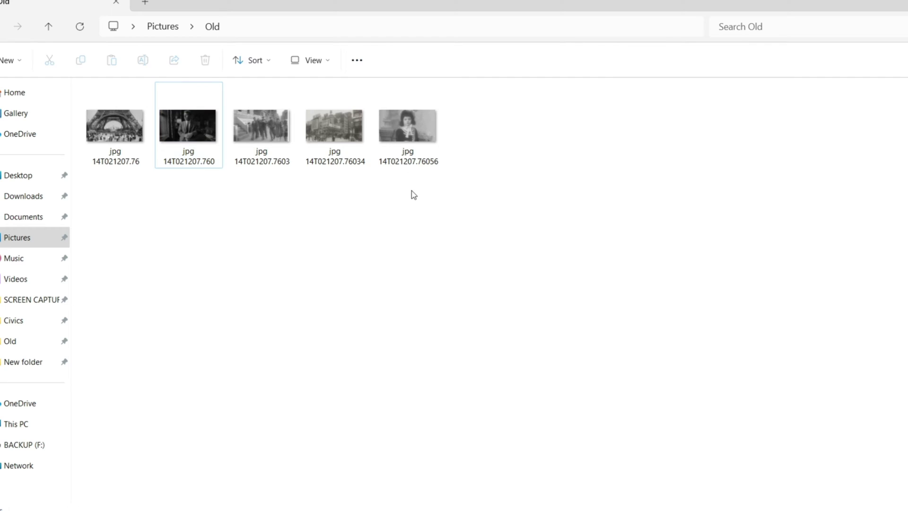
pyautogui.moveTo(412, 192); pyautogui.dragTo(146, 131)
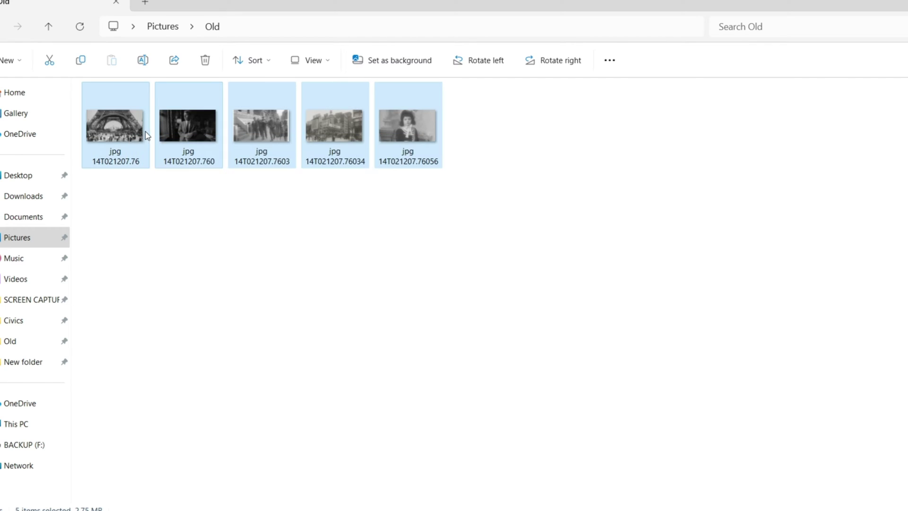
pyautogui.moveTo(91, 122); pyautogui.dragTo(558, 297)
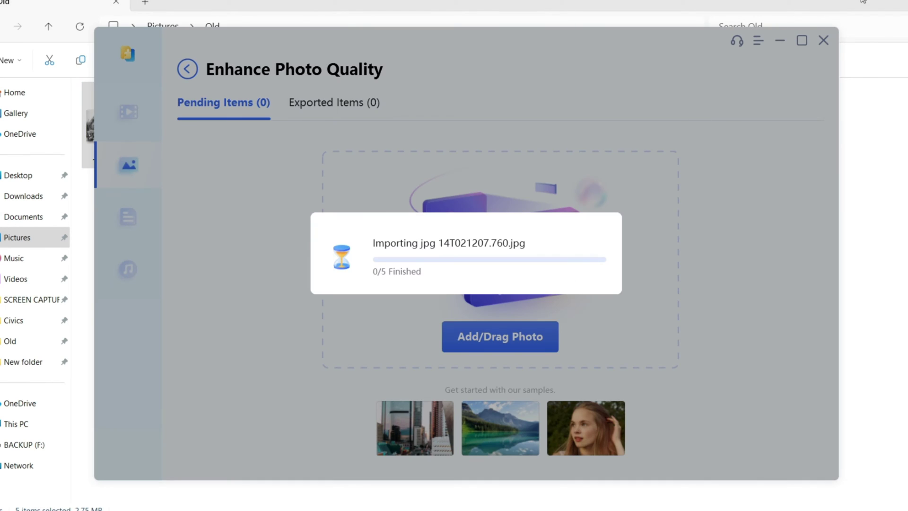
pyautogui.click(572, 285)
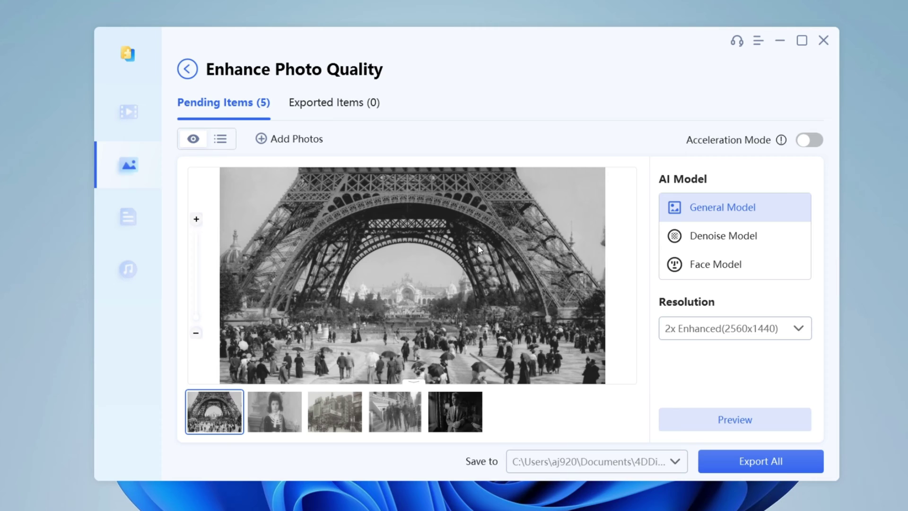
# - Use the Face Model for the girl's portrait and set resolution to 1x Enhanced (1280x720)
pyautogui.click(279, 426)
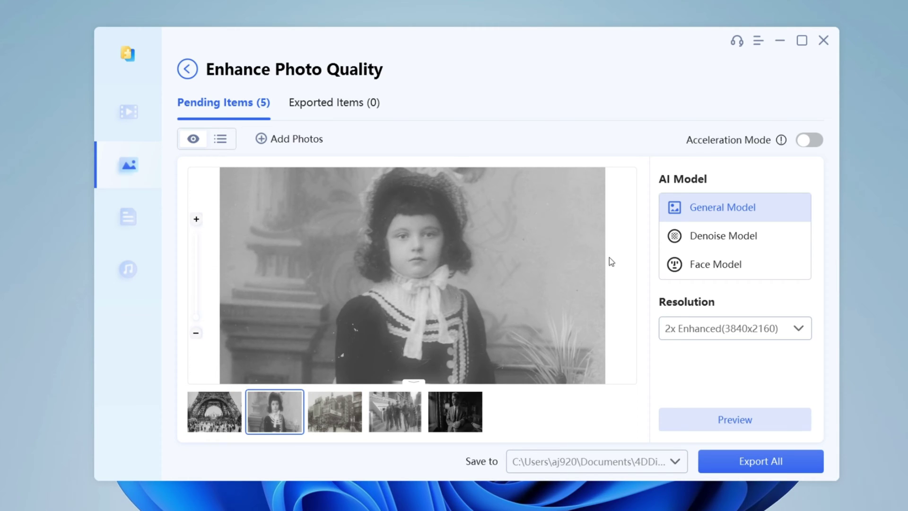
pyautogui.click(732, 267)
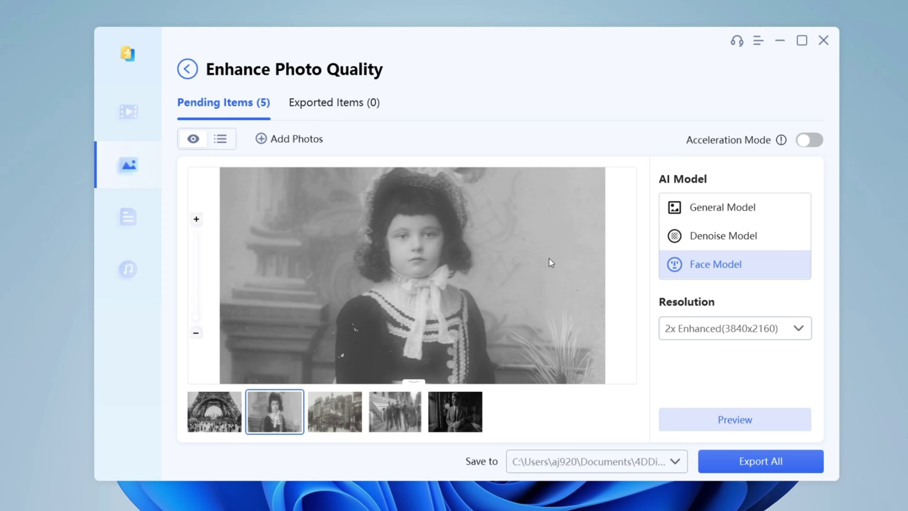
pyautogui.click(326, 412)
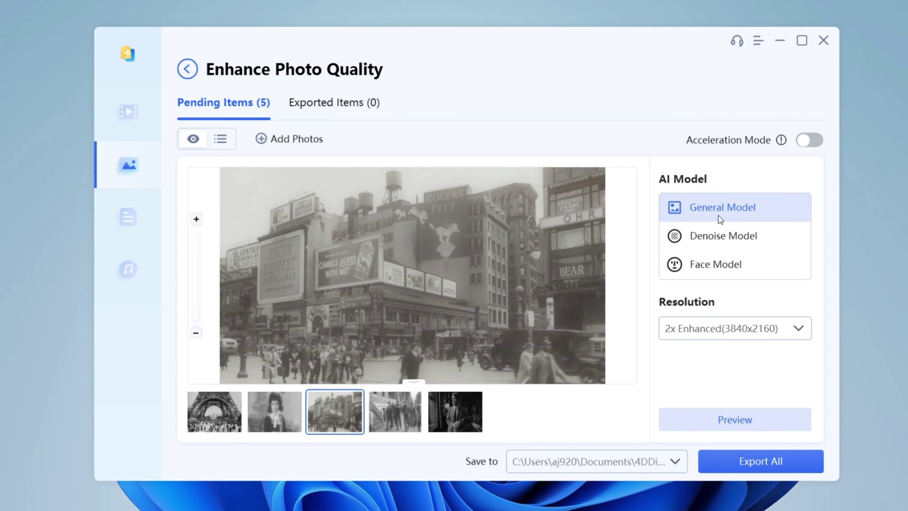
pyautogui.click(393, 420)
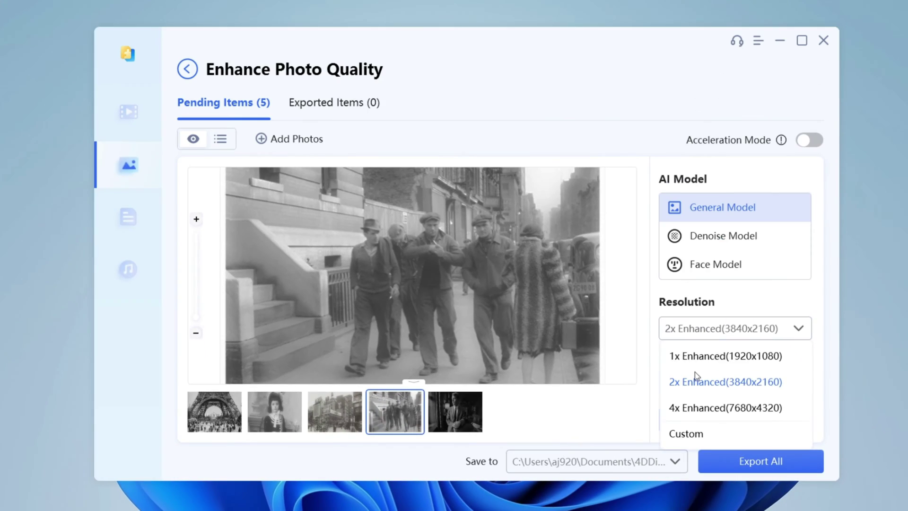
pyautogui.click(684, 355)
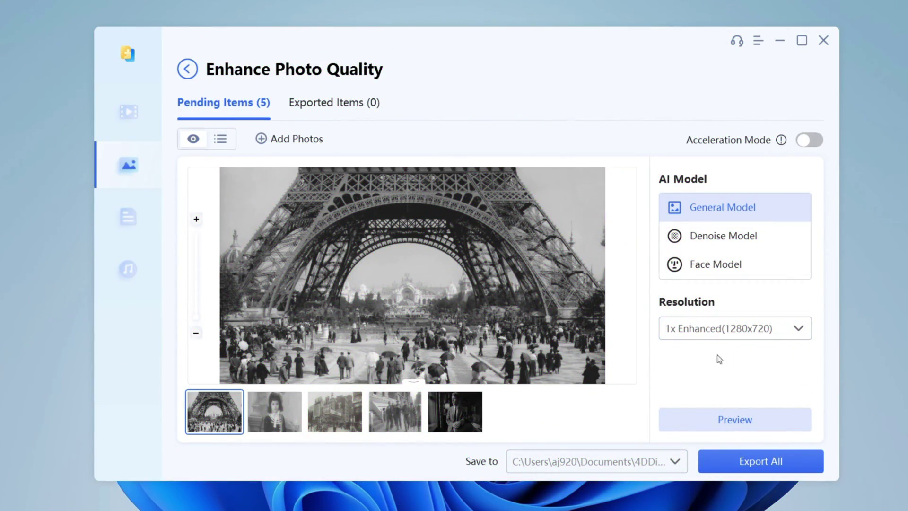
# - Save to a new folder under Pictures with its default name and export all five enhanced photos
pyautogui.click(650, 463)
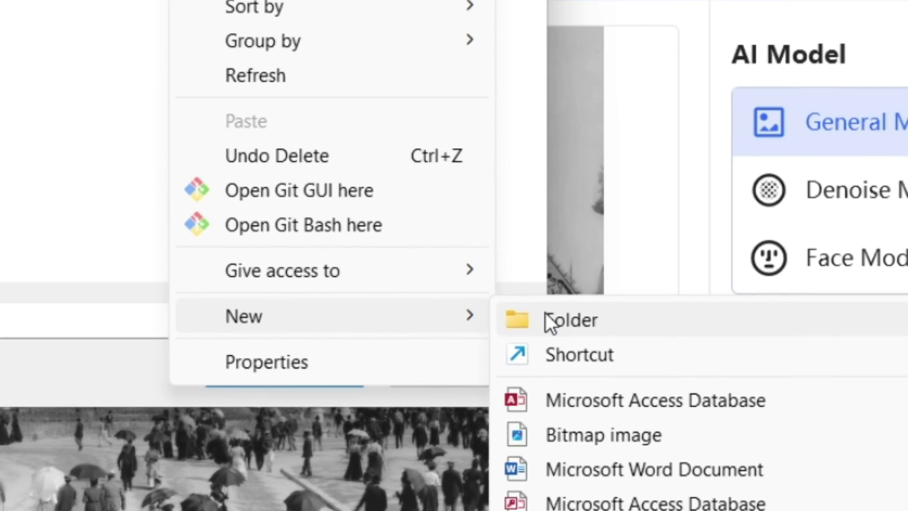
pyautogui.click(639, 373)
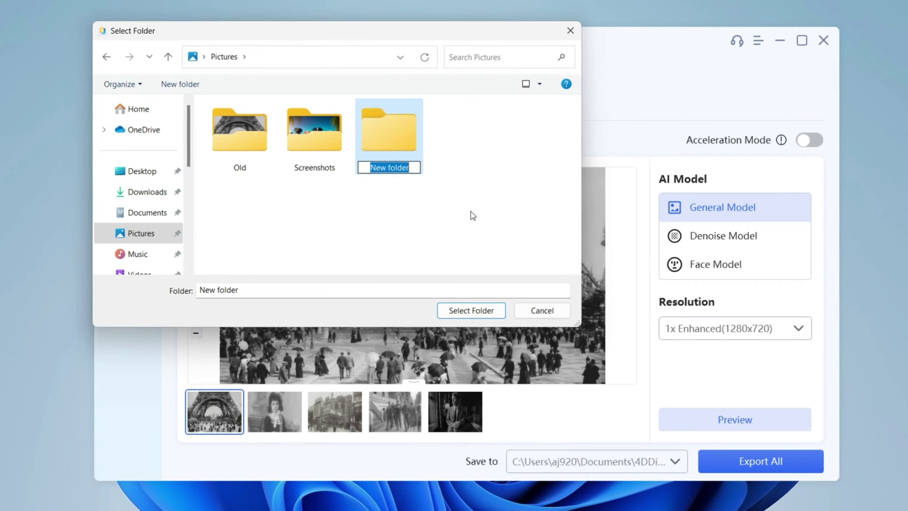
pyautogui.press('Return')
pyautogui.click(466, 312)
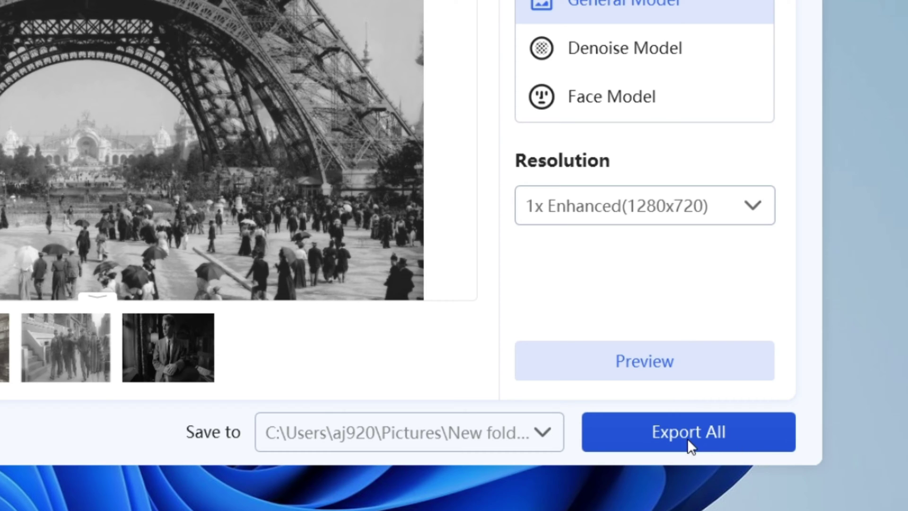
pyautogui.click(687, 440)
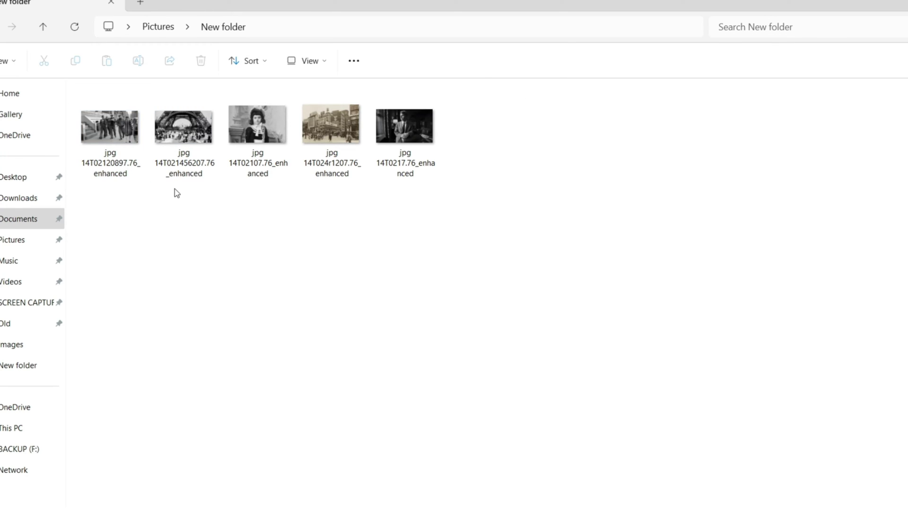
# - Inspect the exported suited-man portrait in Windows Photos
pyautogui.doubleClick(110, 128)
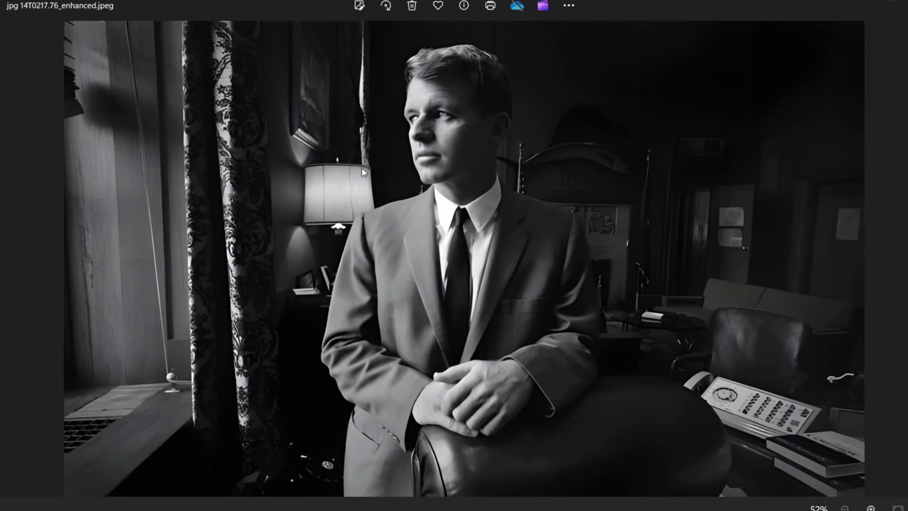
pyautogui.scroll(2, 387, 171)
pyautogui.scroll(2, 386, 171)
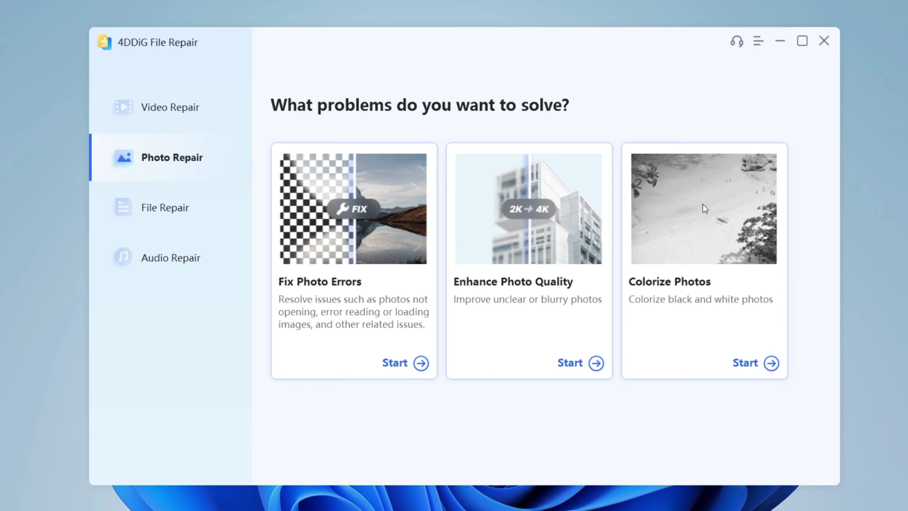
# - Load the five old photos into the Colorize Photos workflow
pyautogui.click(677, 277)
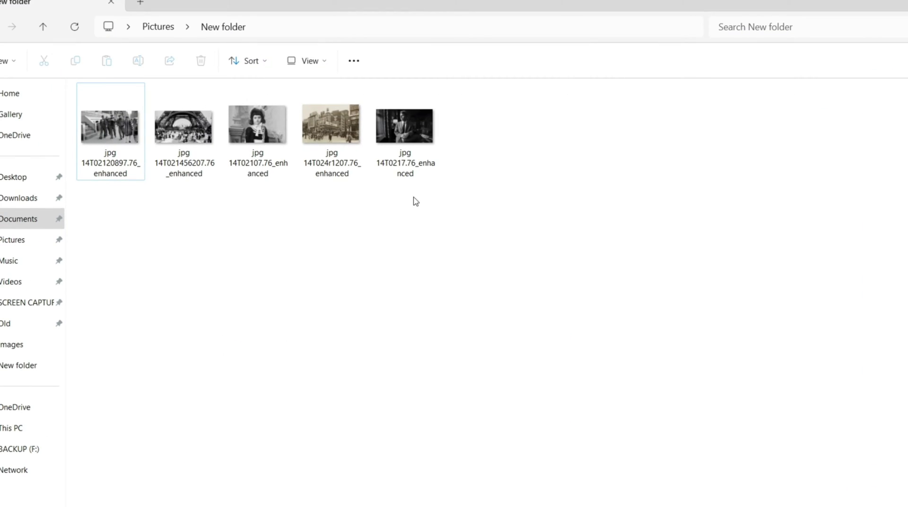
pyautogui.moveTo(413, 199)
pyautogui.mouseDown()
pyautogui.moveTo(119, 129)
pyautogui.moveTo(656, 486)
pyautogui.mouseUp()
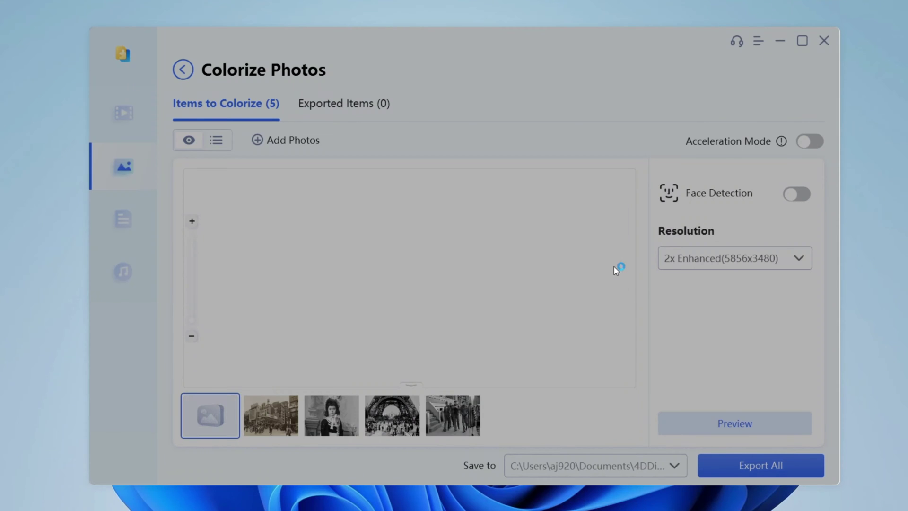
pyautogui.click(569, 287)
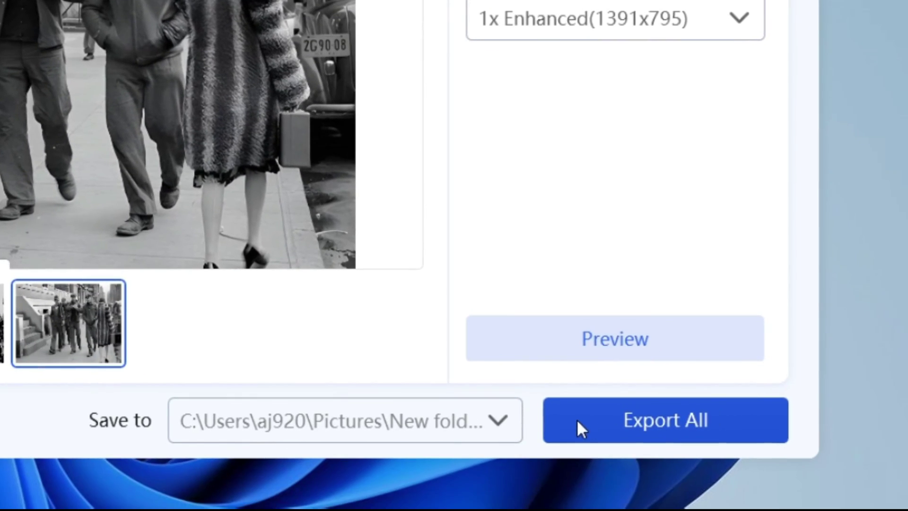
# - Export all colorized photos and view a result from New folder(2)
pyautogui.click(626, 424)
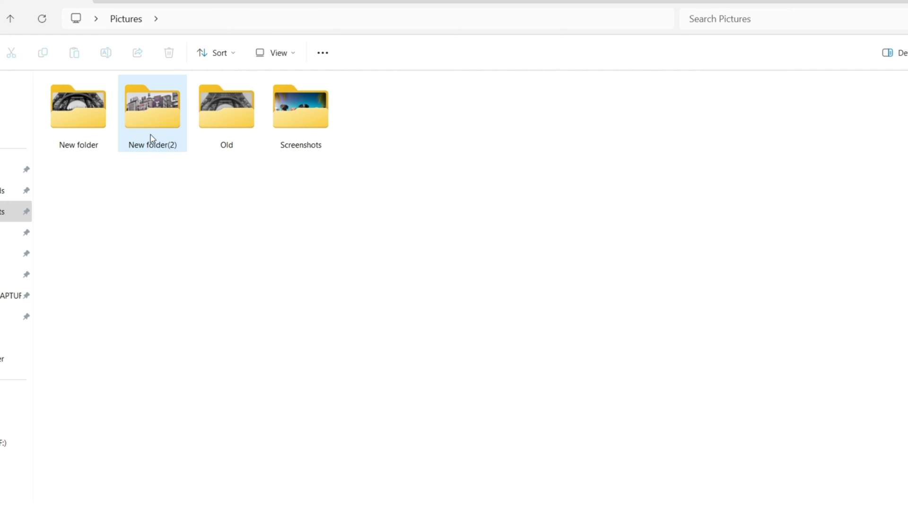
pyautogui.doubleClick(151, 138)
pyautogui.scroll(2, 338, 218)
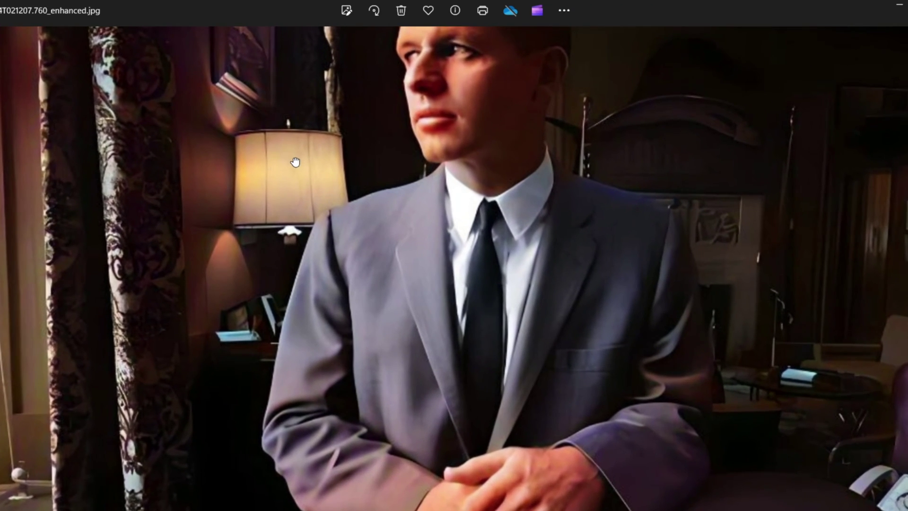
pyautogui.scroll(2, 338, 218)
pyautogui.scroll(2, 337, 217)
pyautogui.scroll(2, 383, 186)
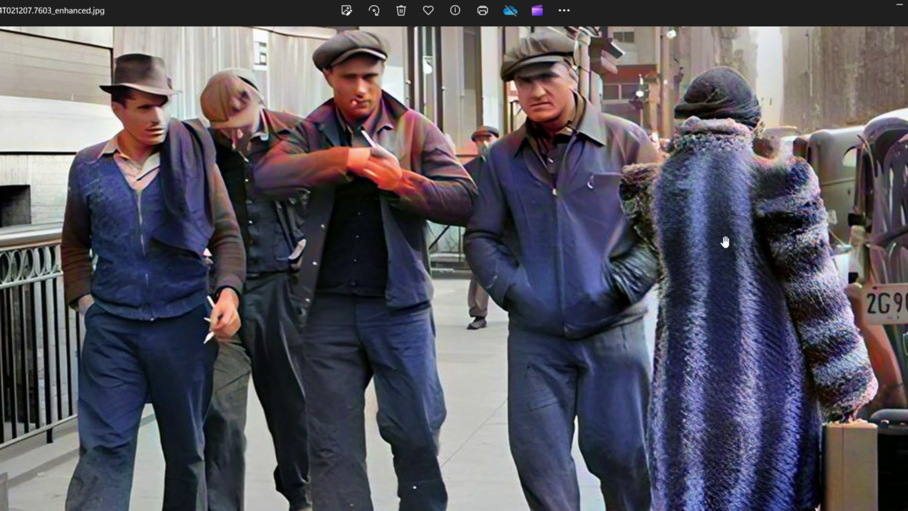
pyautogui.scroll(3, 652, 363)
pyautogui.scroll(2, 361, 269)
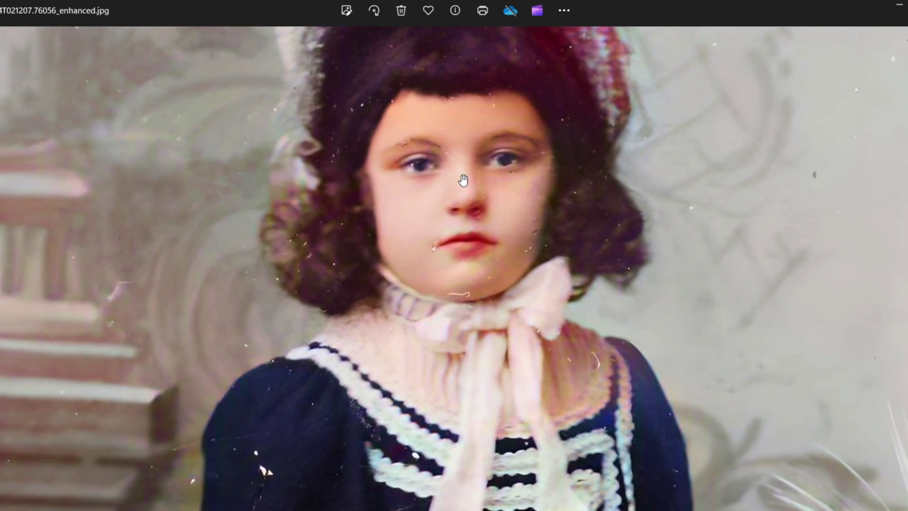
pyautogui.scroll(-3, 653, 325)
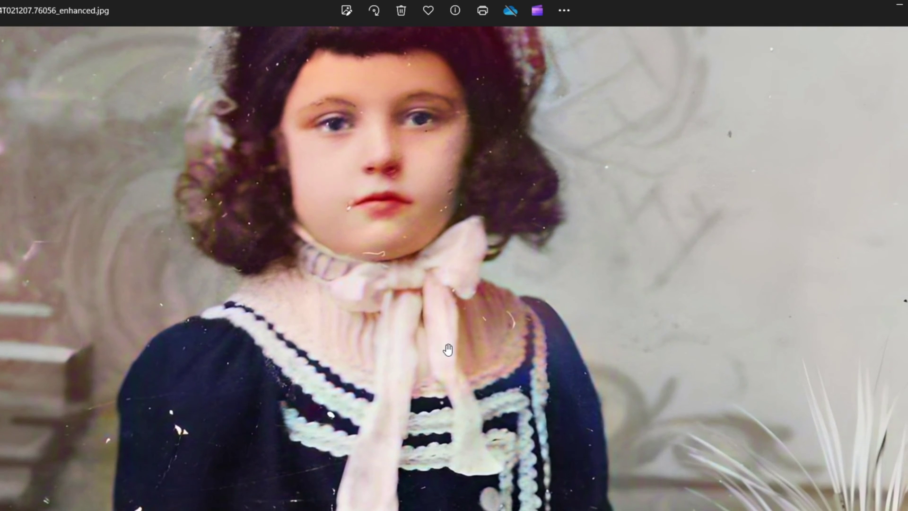
pyautogui.scroll(-2, 555, 222)
pyautogui.scroll(-2, 263, 367)
pyautogui.scroll(2, 355, 372)
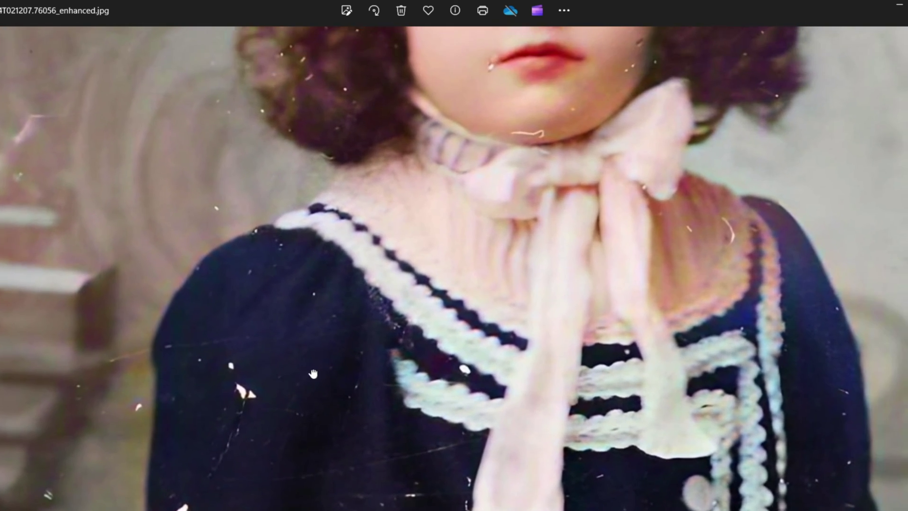
pyautogui.scroll(2, 456, 379)
pyautogui.scroll(-1, 455, 380)
# - Upload the girl's colorized portrait to Dr.Watermark and remove the marked specks and scratches
pyautogui.hotkey('alt', 'F4')
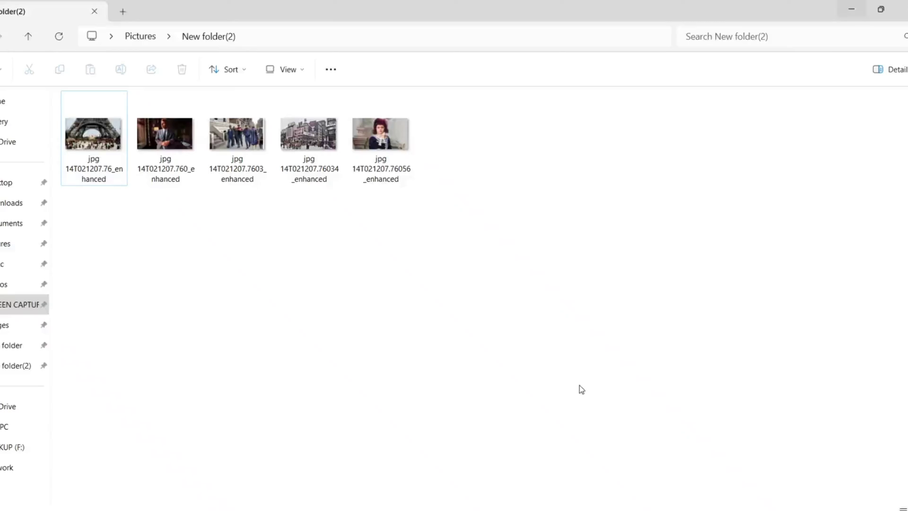
pyautogui.hotkey('alt', 'Tab')
pyautogui.write('watrem')
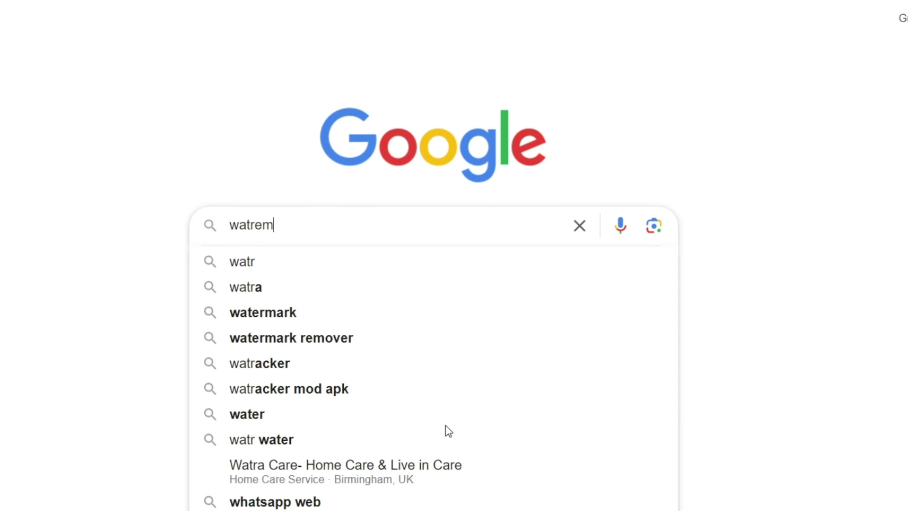
pyautogui.write('ark remove')
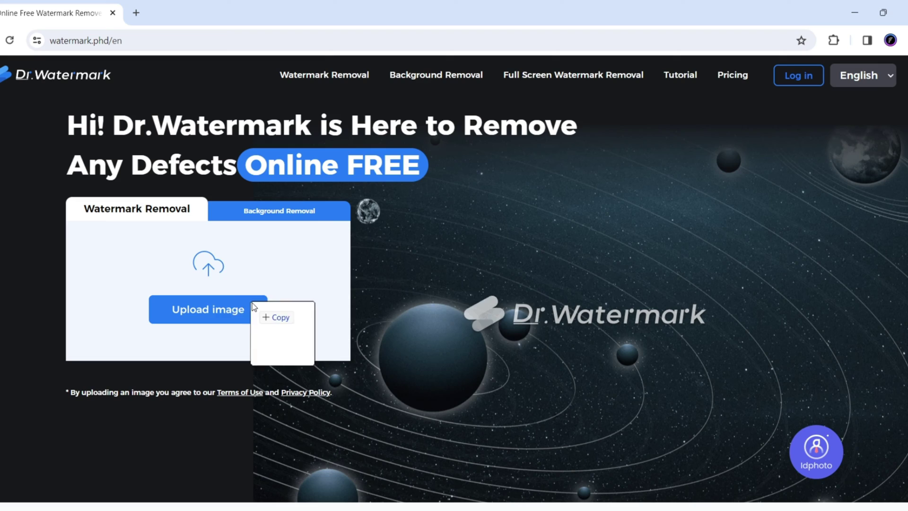
pyautogui.moveTo(422, 470)
pyautogui.mouseDown()
pyautogui.moveTo(270, 340)
pyautogui.moveTo(178, 419)
pyautogui.mouseUp()
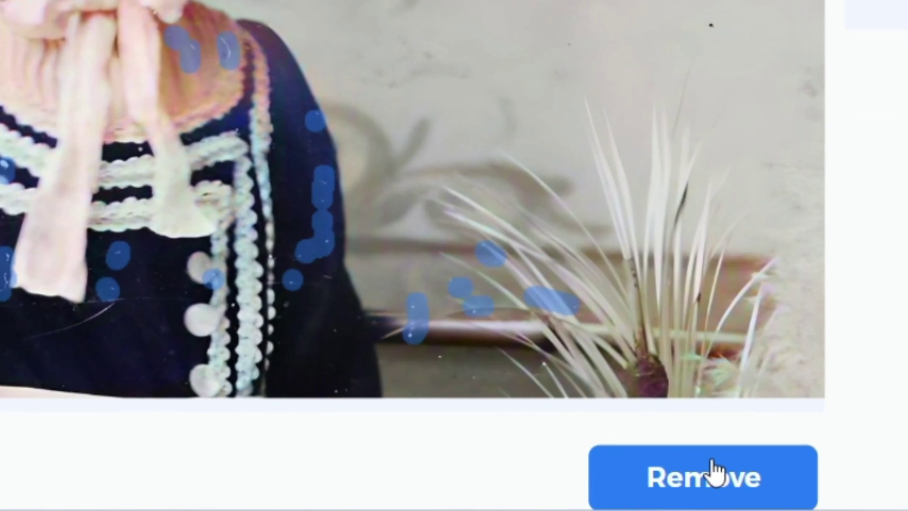
pyautogui.click(639, 494)
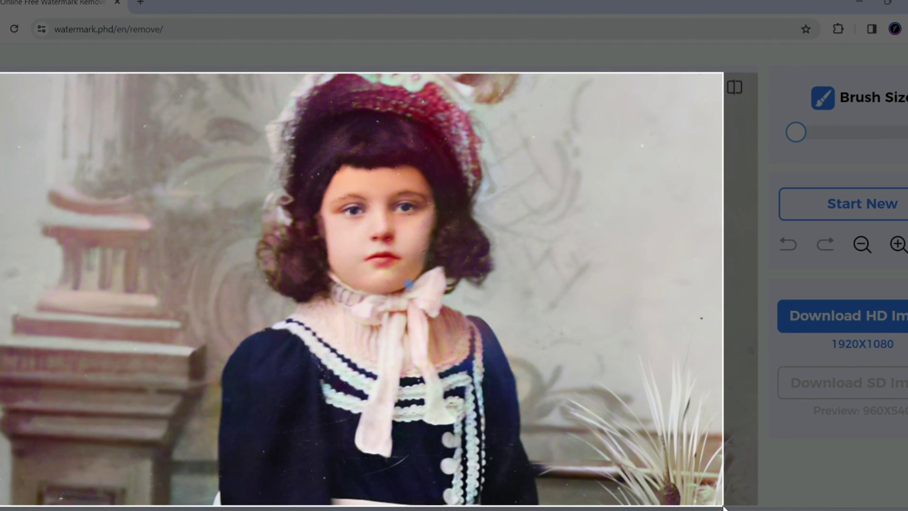
# - Screenshot the cleaned portrait and inspect her face and dress in Photos
pyautogui.moveTo(724, 507); pyautogui.dragTo(725, 507)
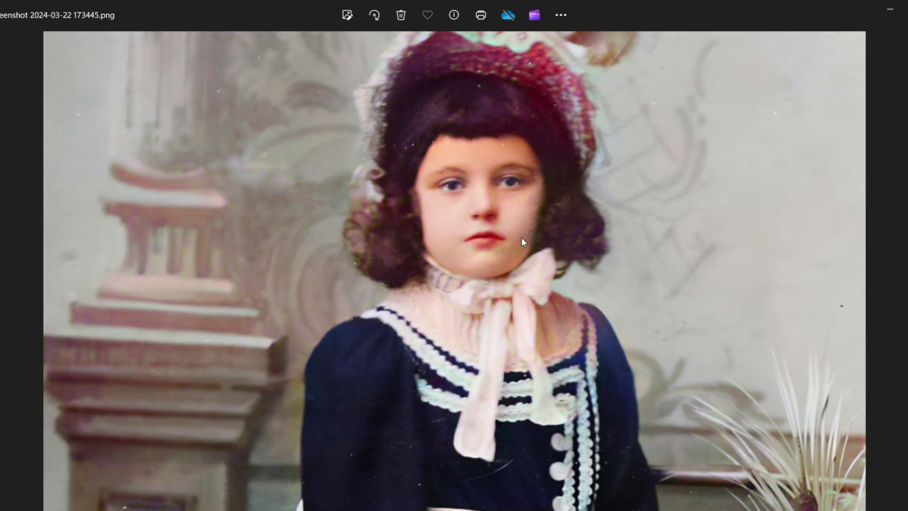
pyautogui.scroll(2, 522, 237)
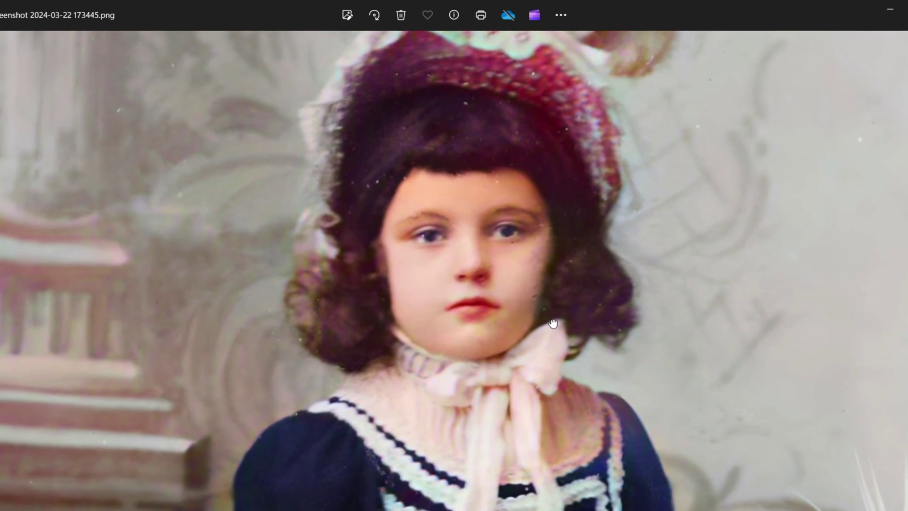
pyautogui.moveTo(553, 323)
pyautogui.mouseDown()
pyautogui.moveTo(417, 212)
pyautogui.moveTo(300, 381)
pyautogui.mouseUp()
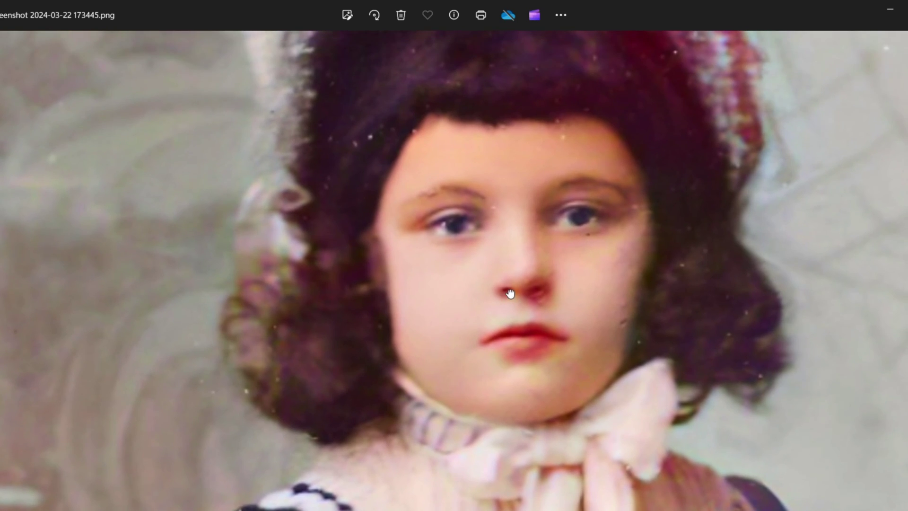
pyautogui.scroll(-2, 508, 291)
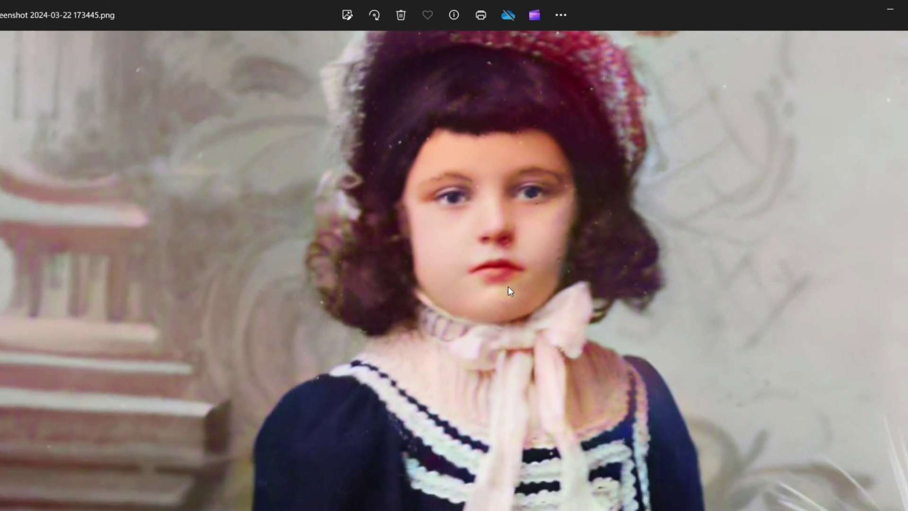